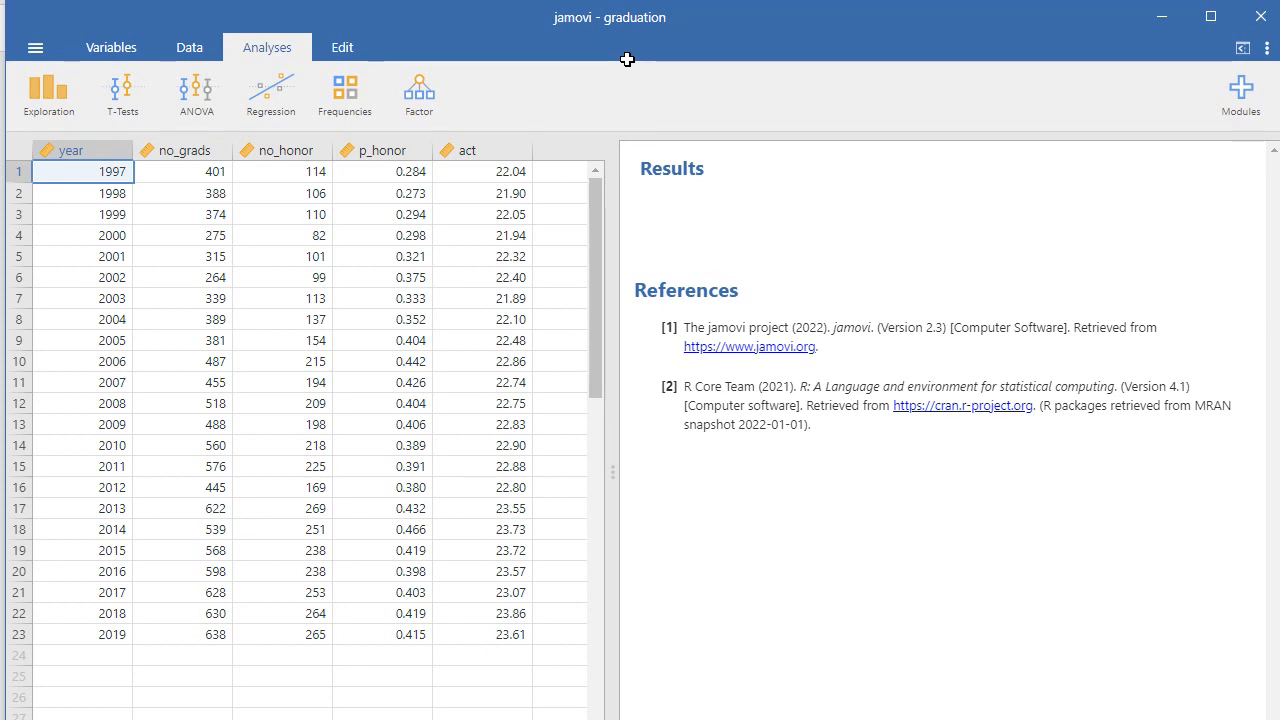
# Check in the jamovi module library that the scatr module for scatterplots is available
pyautogui.click(49, 95)
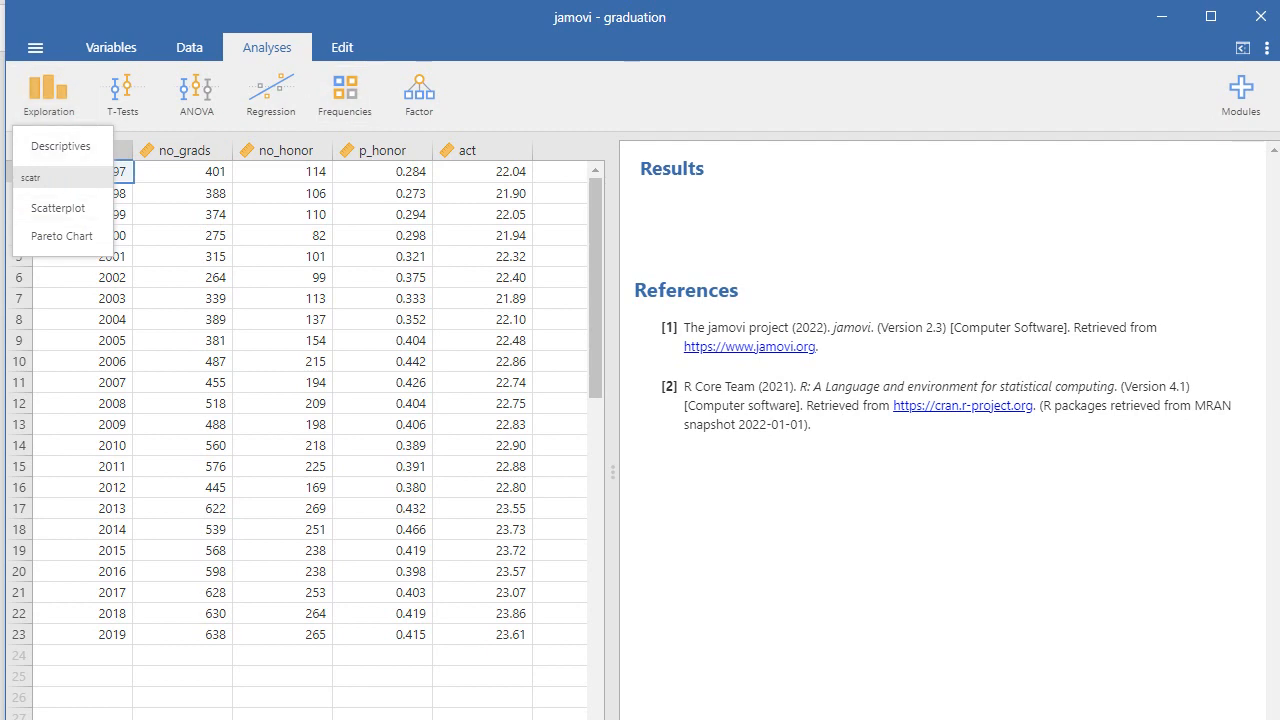
pyautogui.click(628, 64)
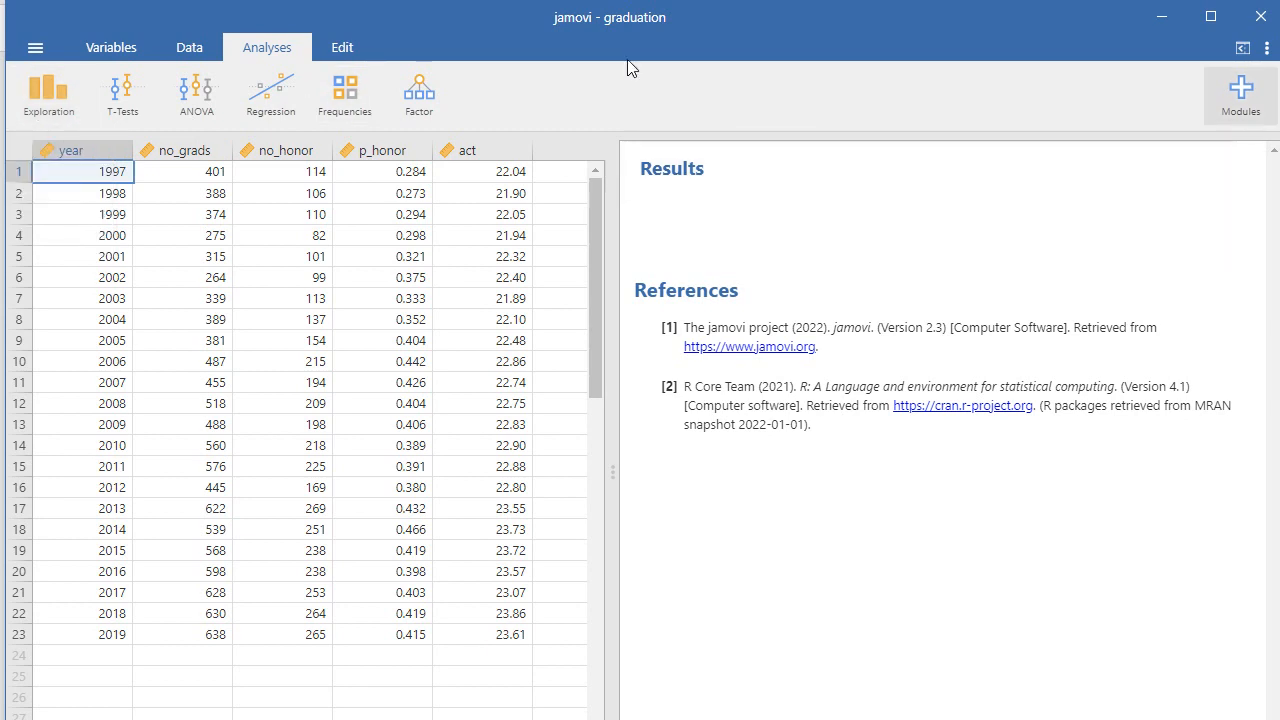
pyautogui.click(1240, 95)
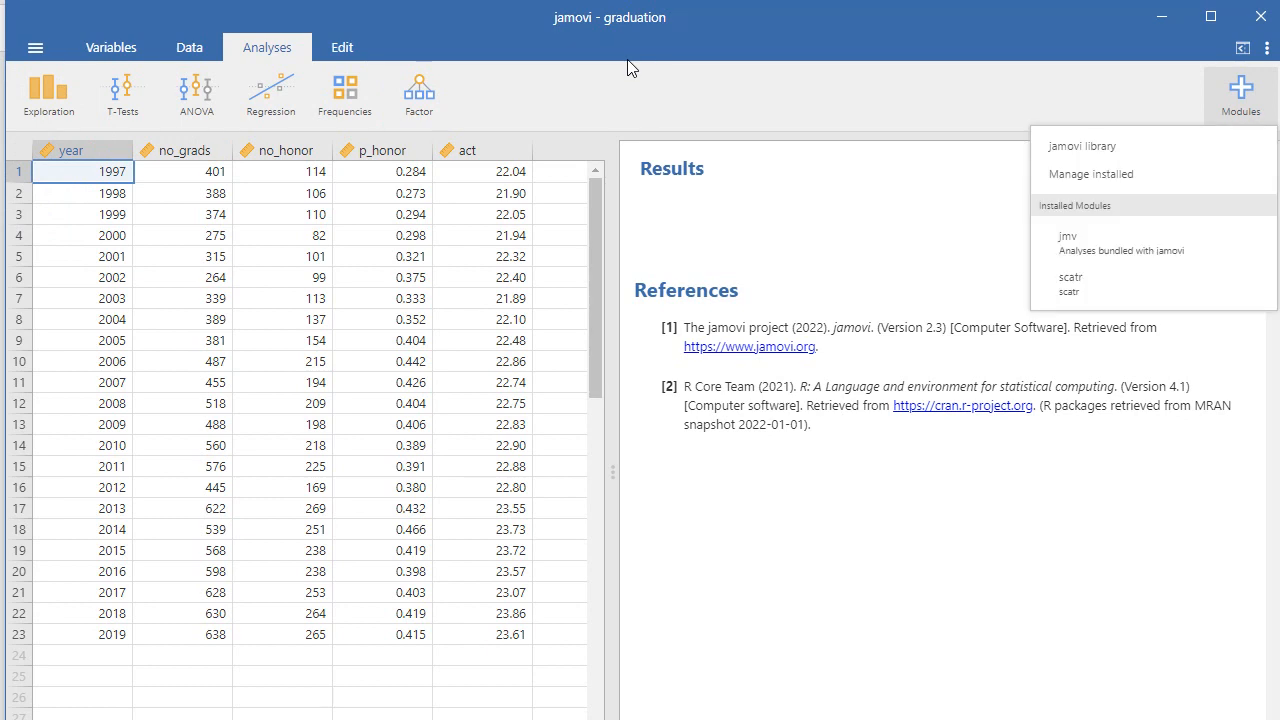
pyautogui.click(1082, 146)
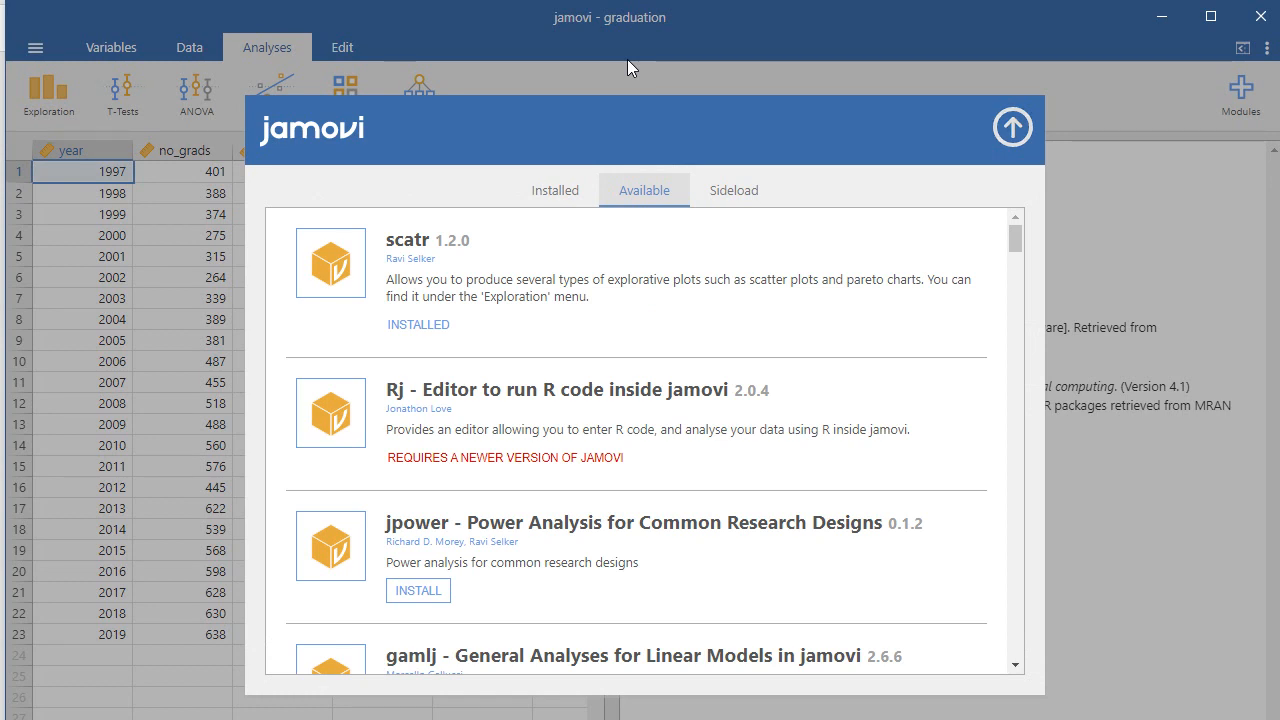
pyautogui.click(628, 68)
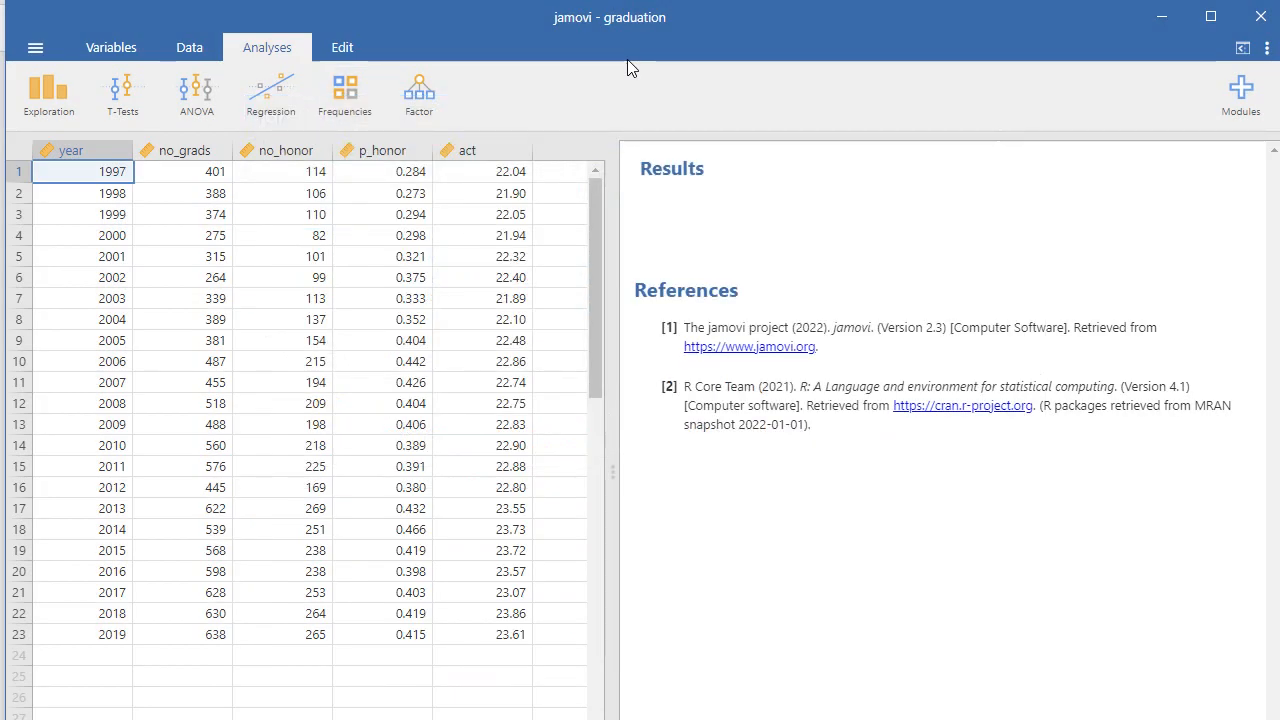
# Create a scatterplot with year on the X-axis and no_grads on the Y-axis
pyautogui.click(49, 95)
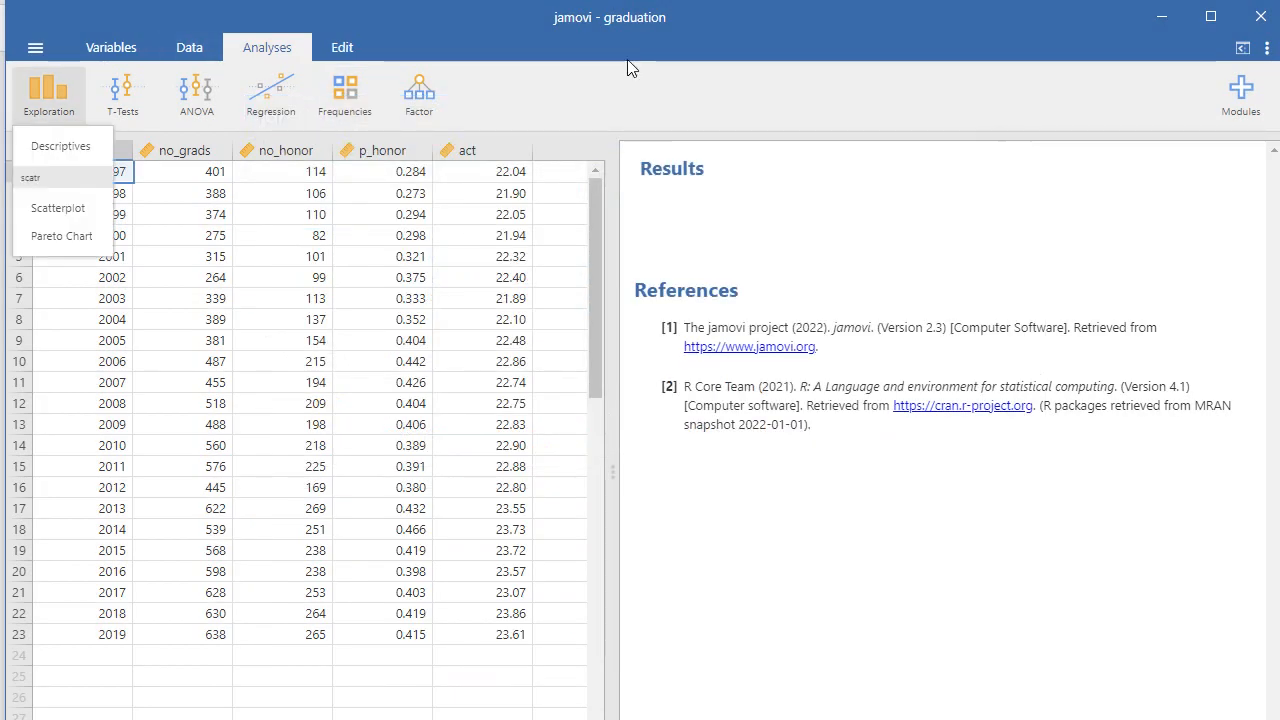
pyautogui.press('Return')
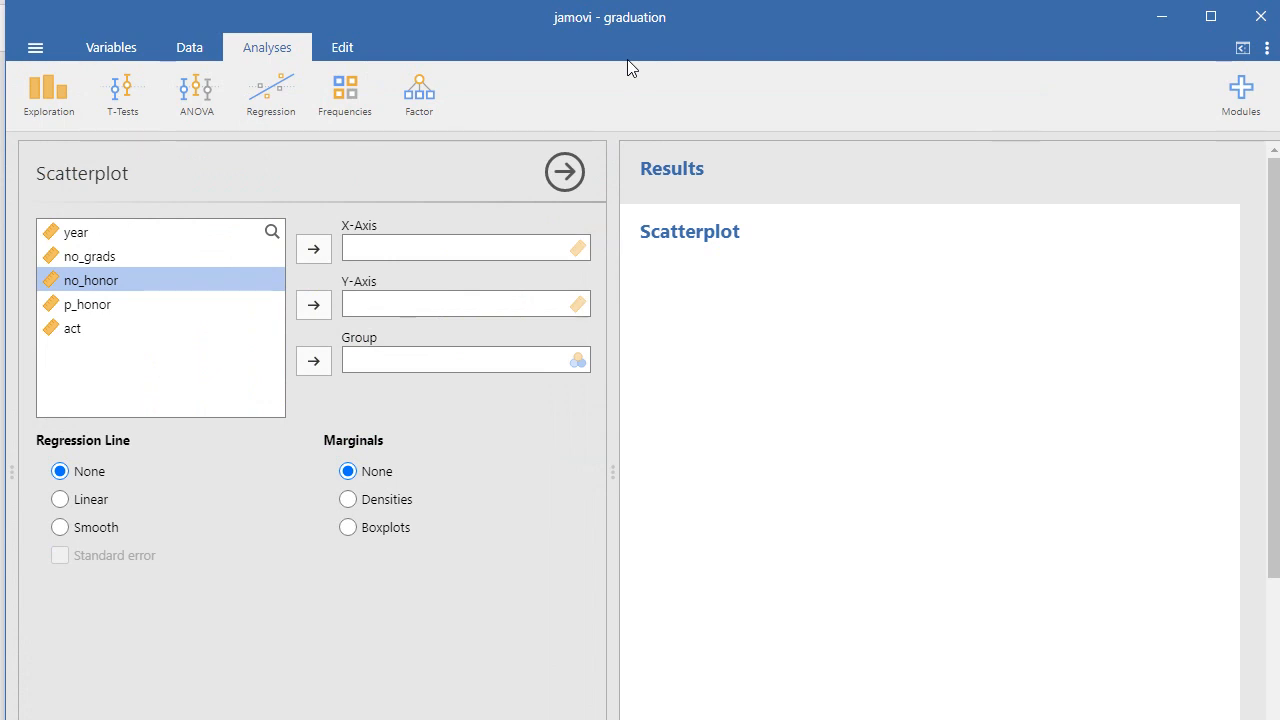
pyautogui.click(120, 232)
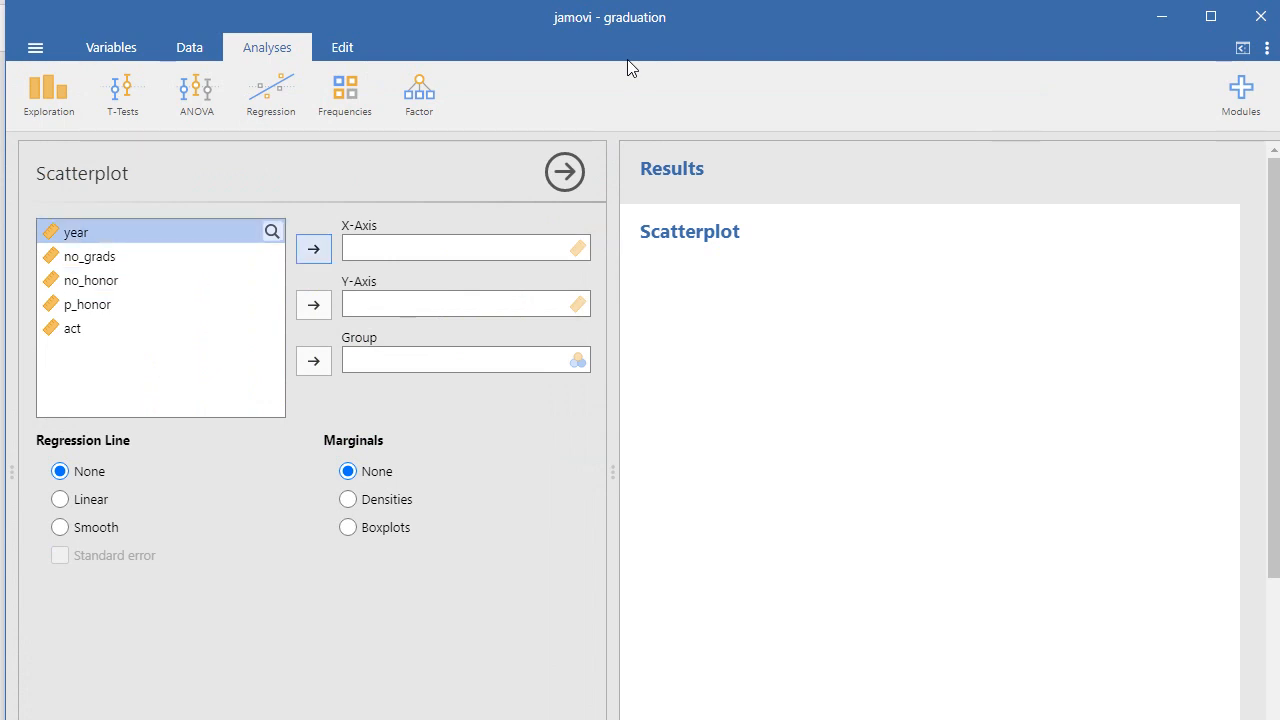
pyautogui.click(313, 248)
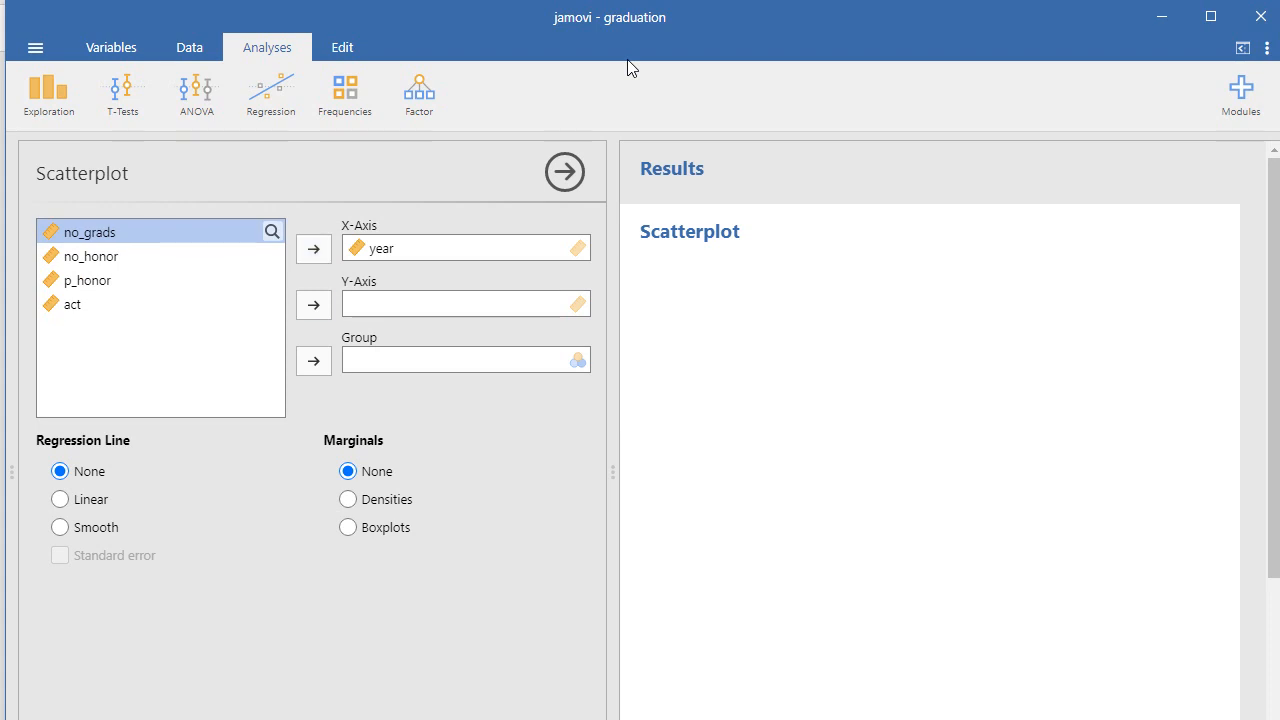
pyautogui.click(313, 304)
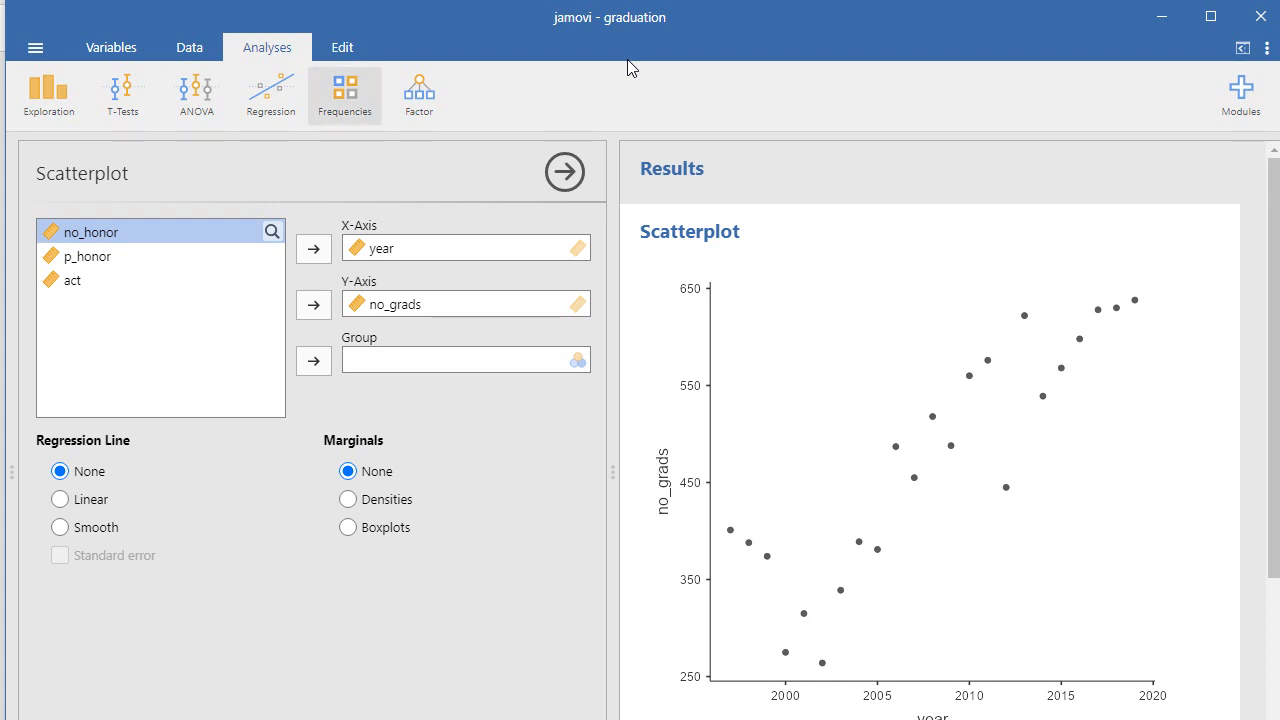
# Run a linear regression with no_grads as the dependent variable and year as the covariate
pyautogui.click(189, 48)
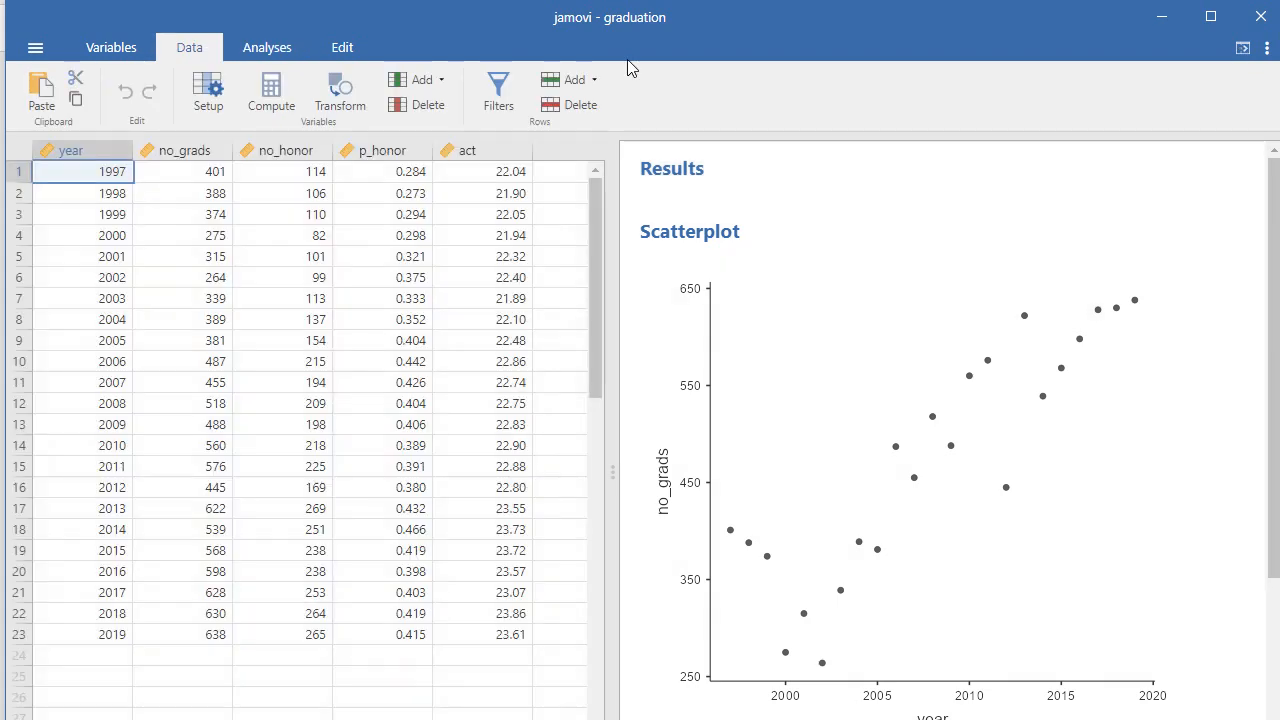
pyautogui.click(267, 48)
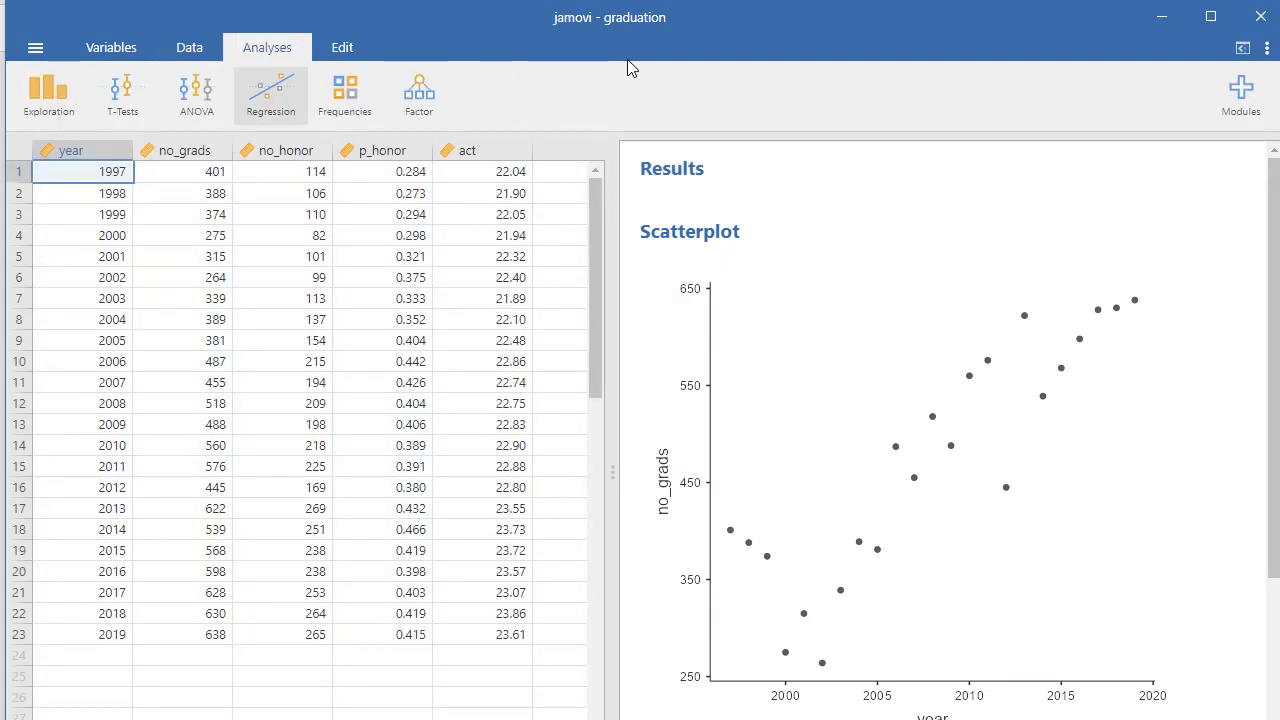
pyautogui.click(270, 93)
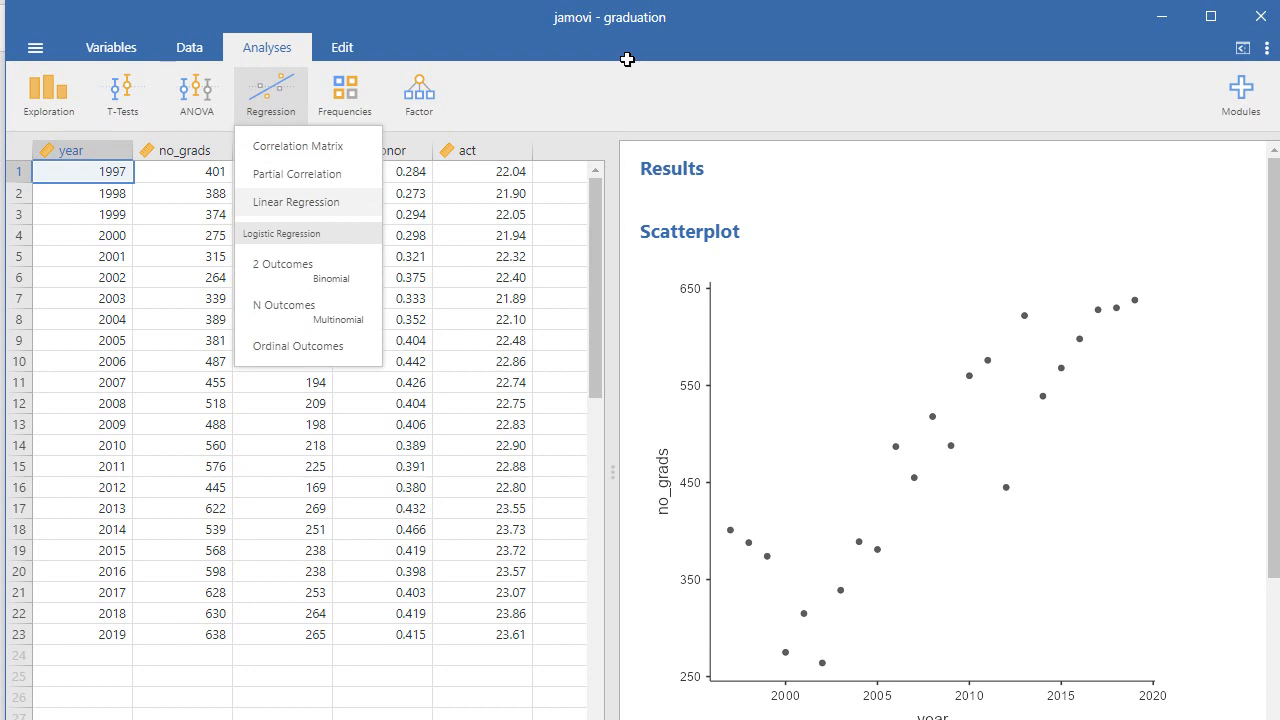
pyautogui.click(296, 202)
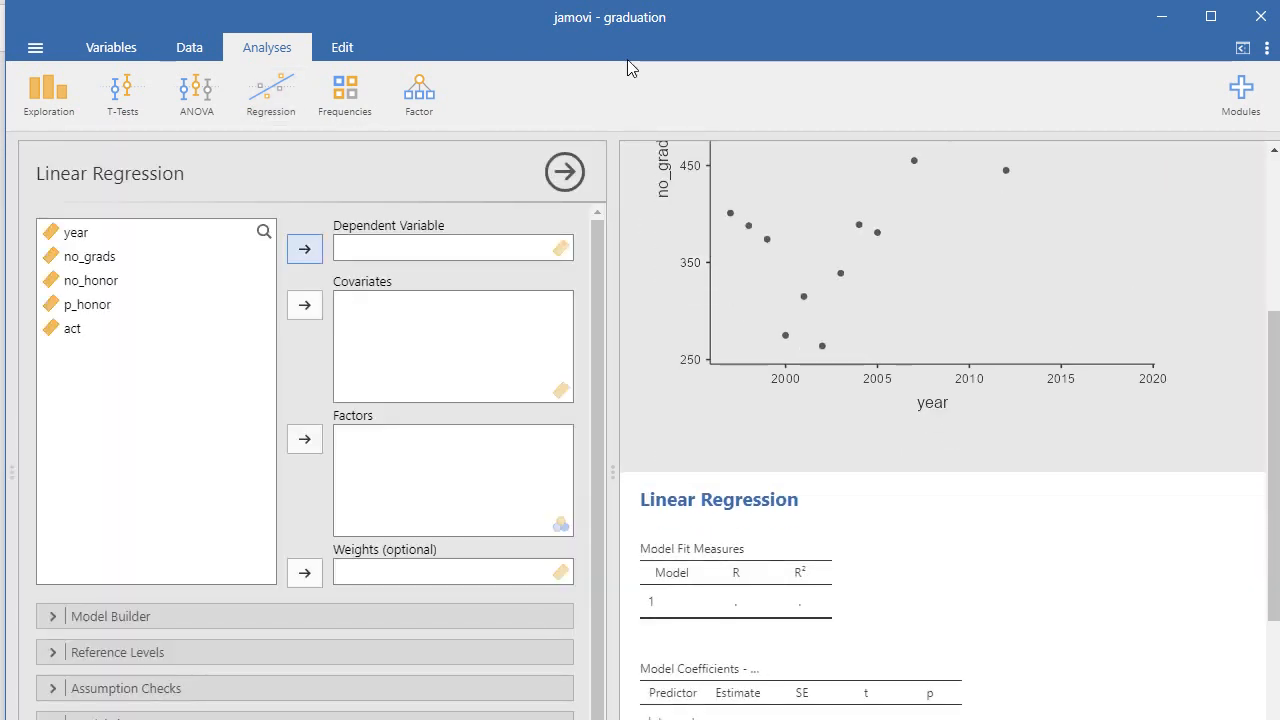
pyautogui.click(90, 256)
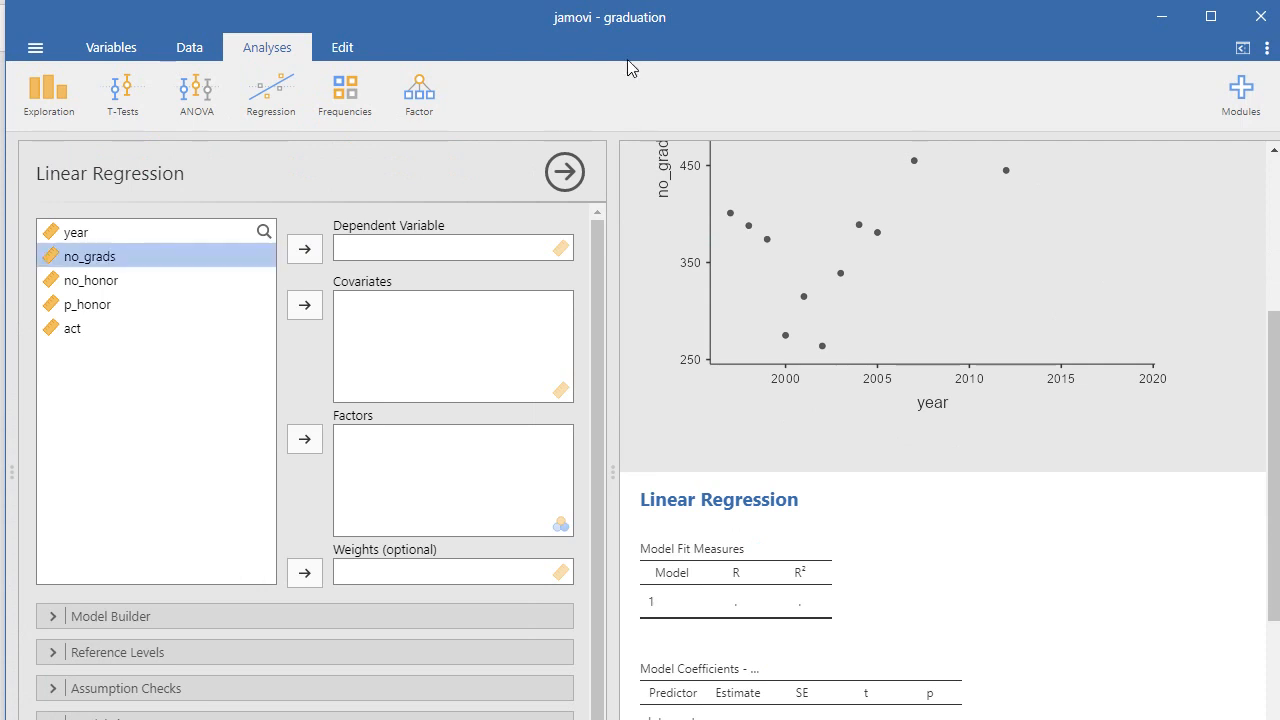
pyautogui.click(305, 248)
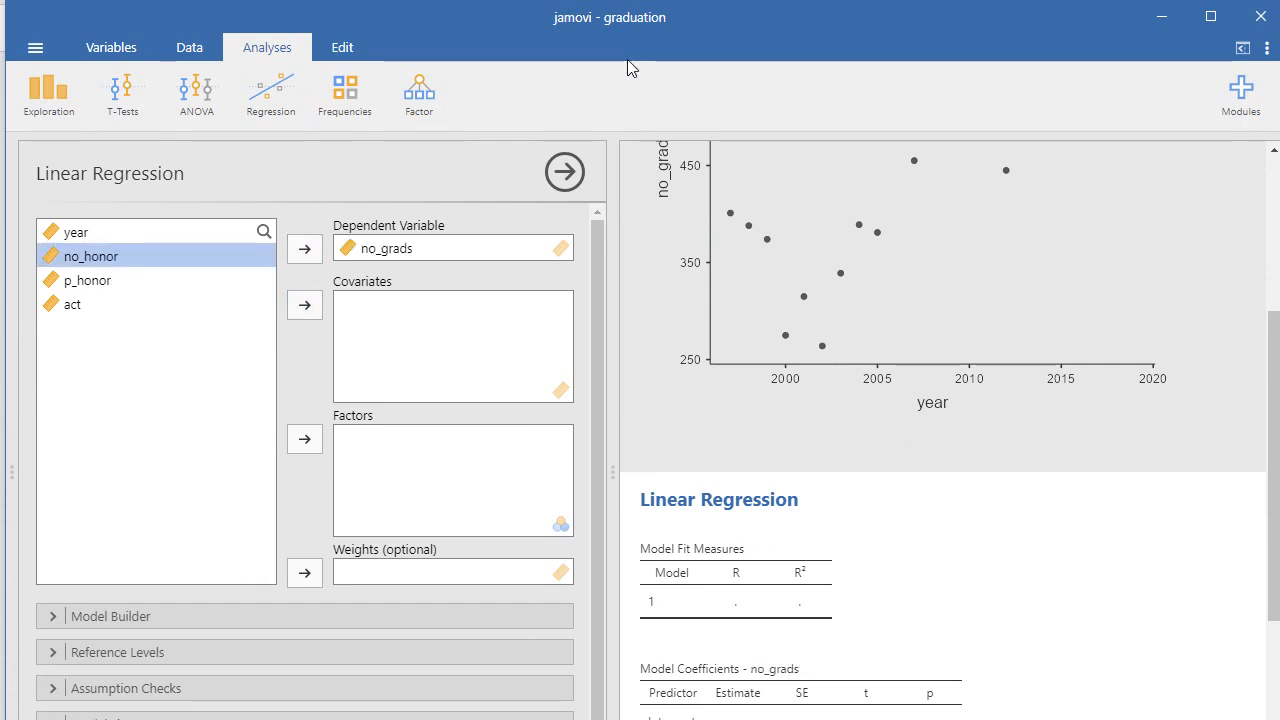
pyautogui.click(76, 232)
pyautogui.click(304, 304)
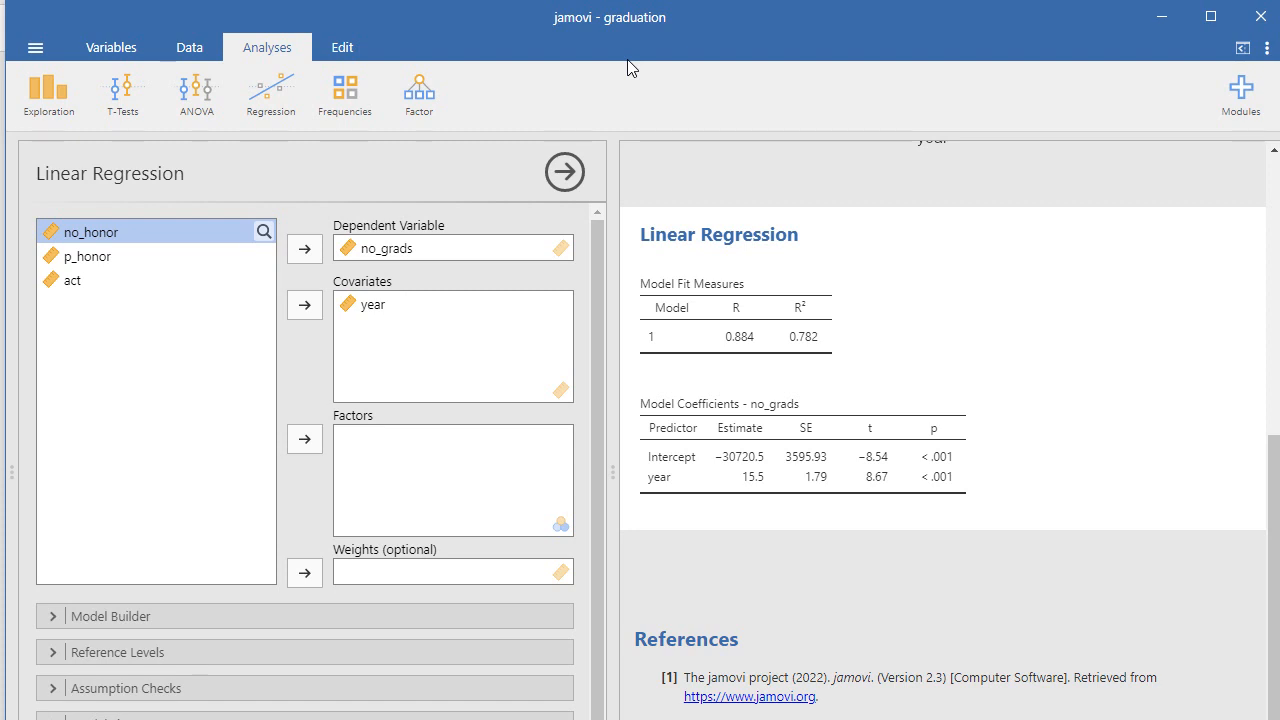
# Add the omnibus ANOVA test to the linear regression's model coefficients output
pyautogui.scroll(-1, 305, 430)
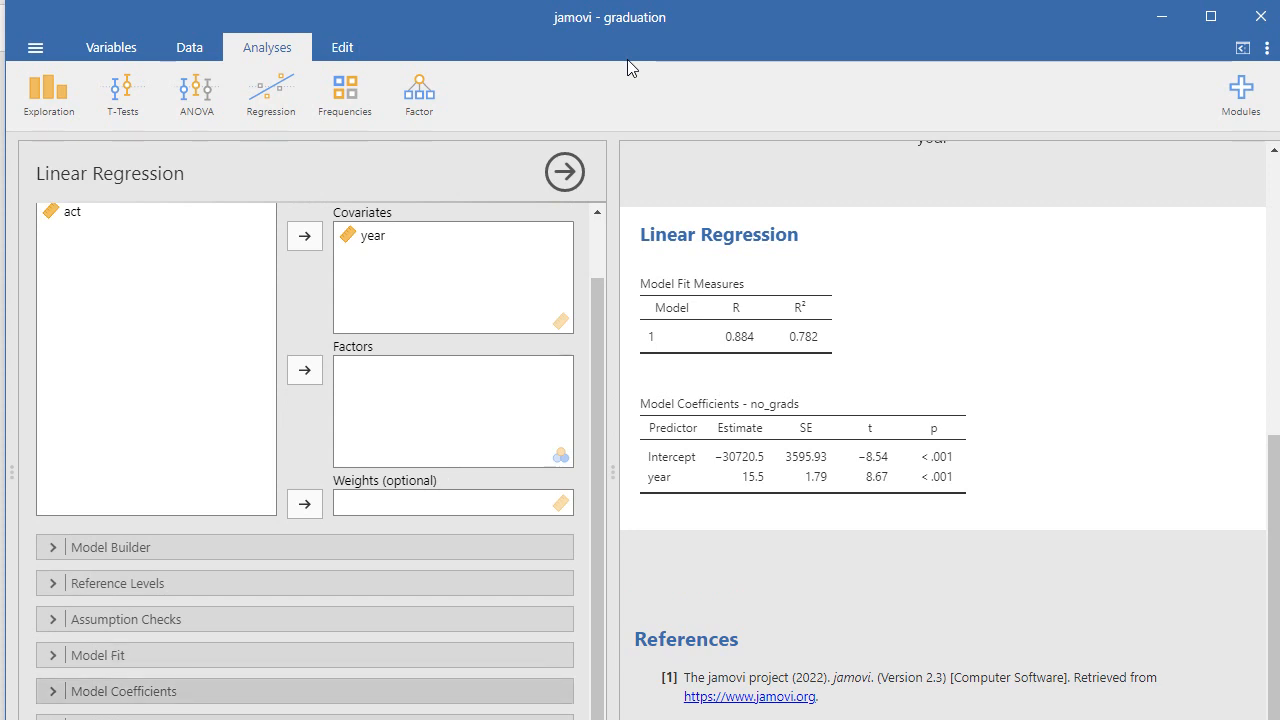
pyautogui.click(305, 691)
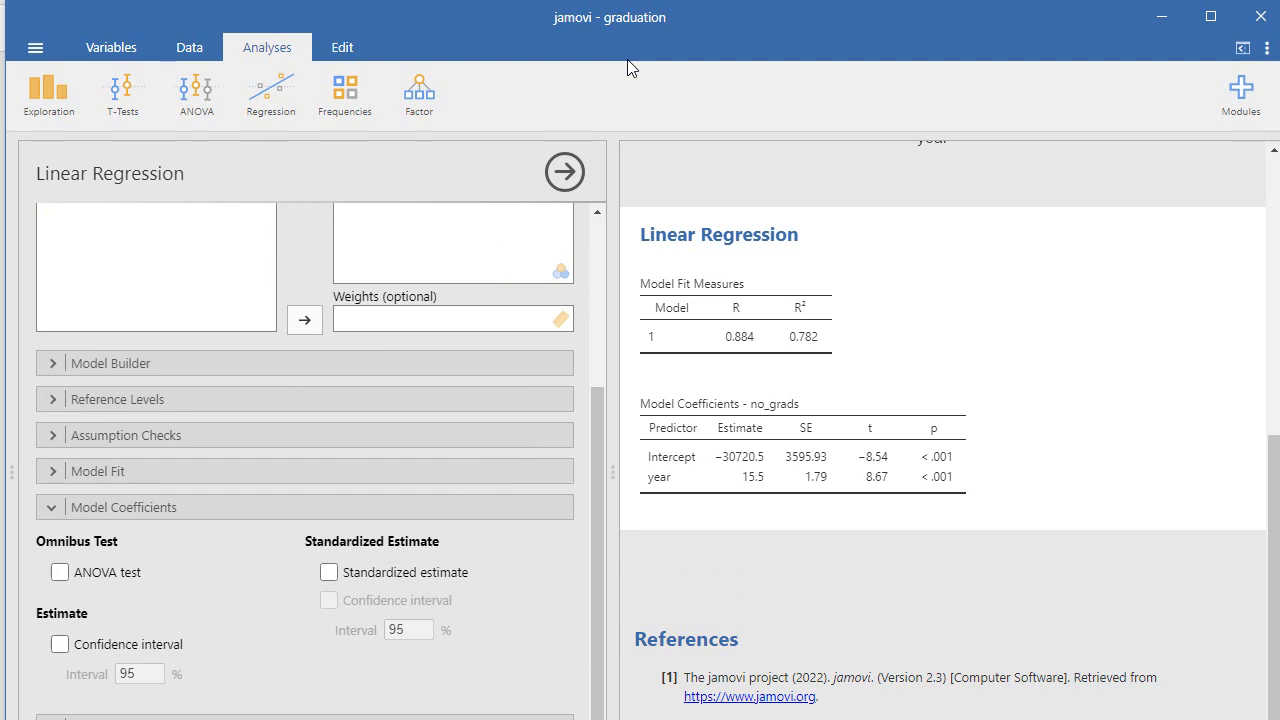
pyautogui.click(60, 572)
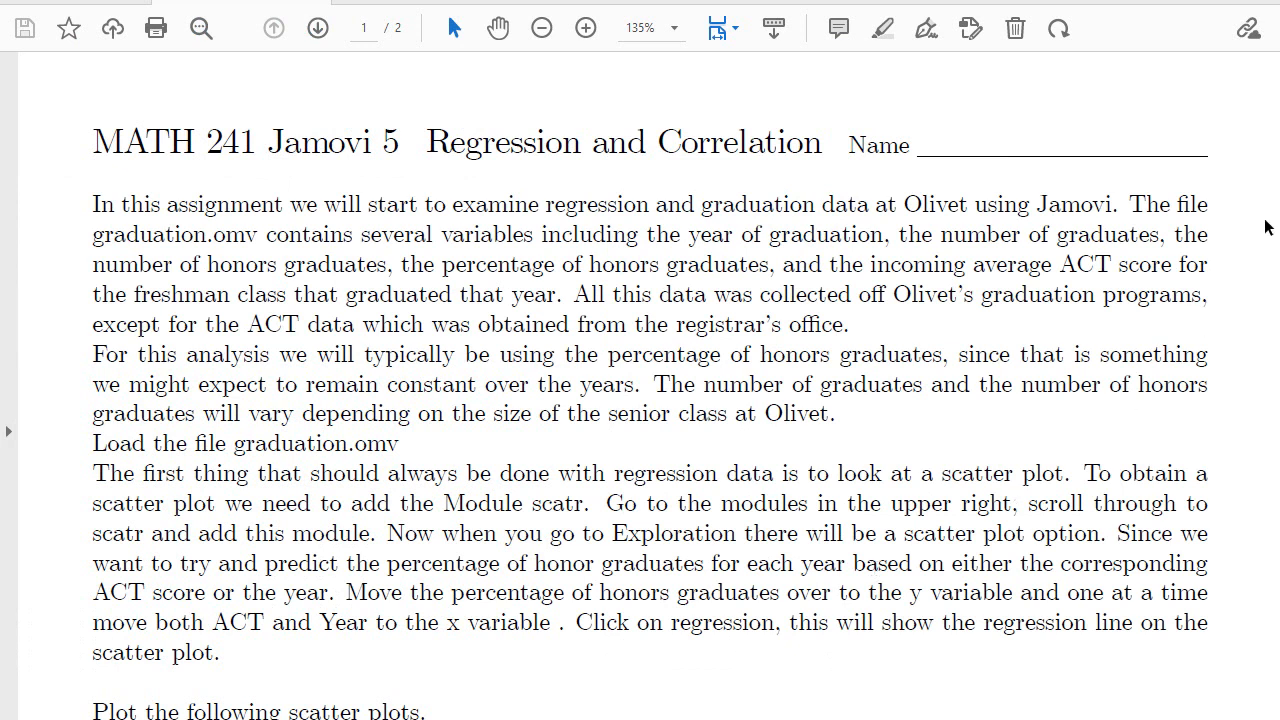
# Read through the regression and correlation assignment PDF, comparing its ANOVA, regression line and significance questions with the regression results in jamovi
pyautogui.scroll(-10, 1270, 260)
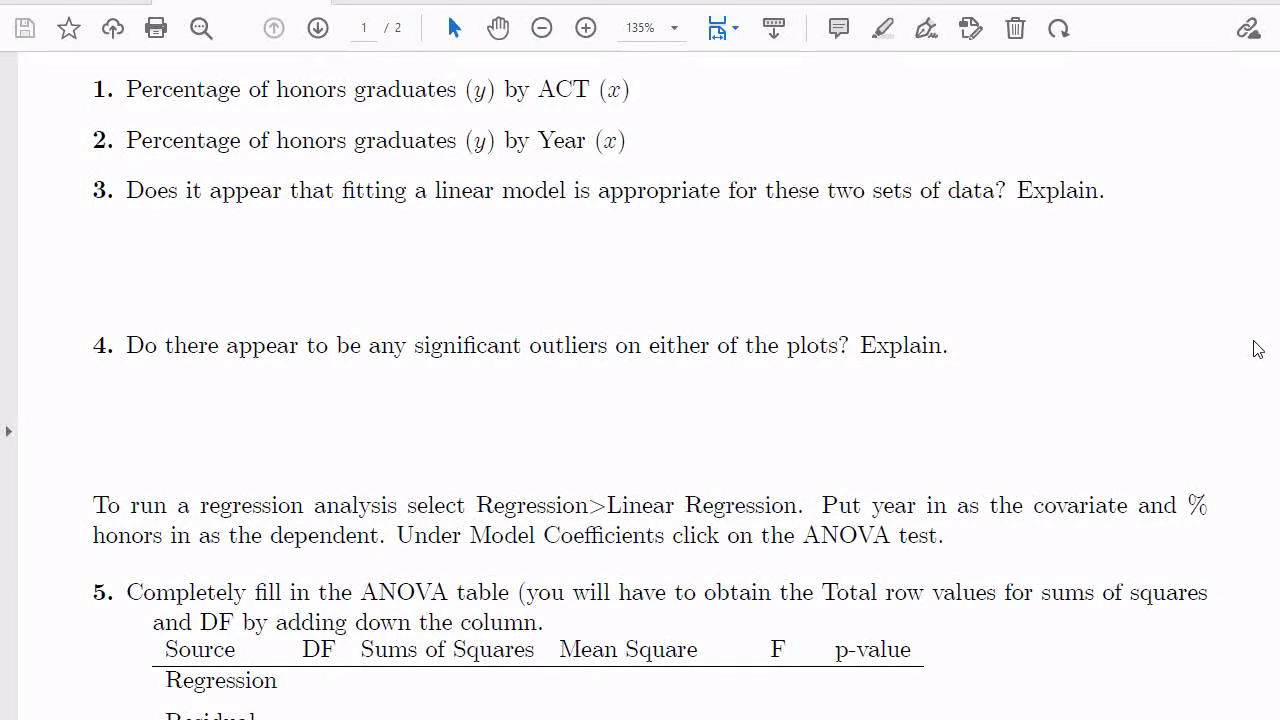
pyautogui.moveTo(1254, 341); pyautogui.dragTo(1253, 340)
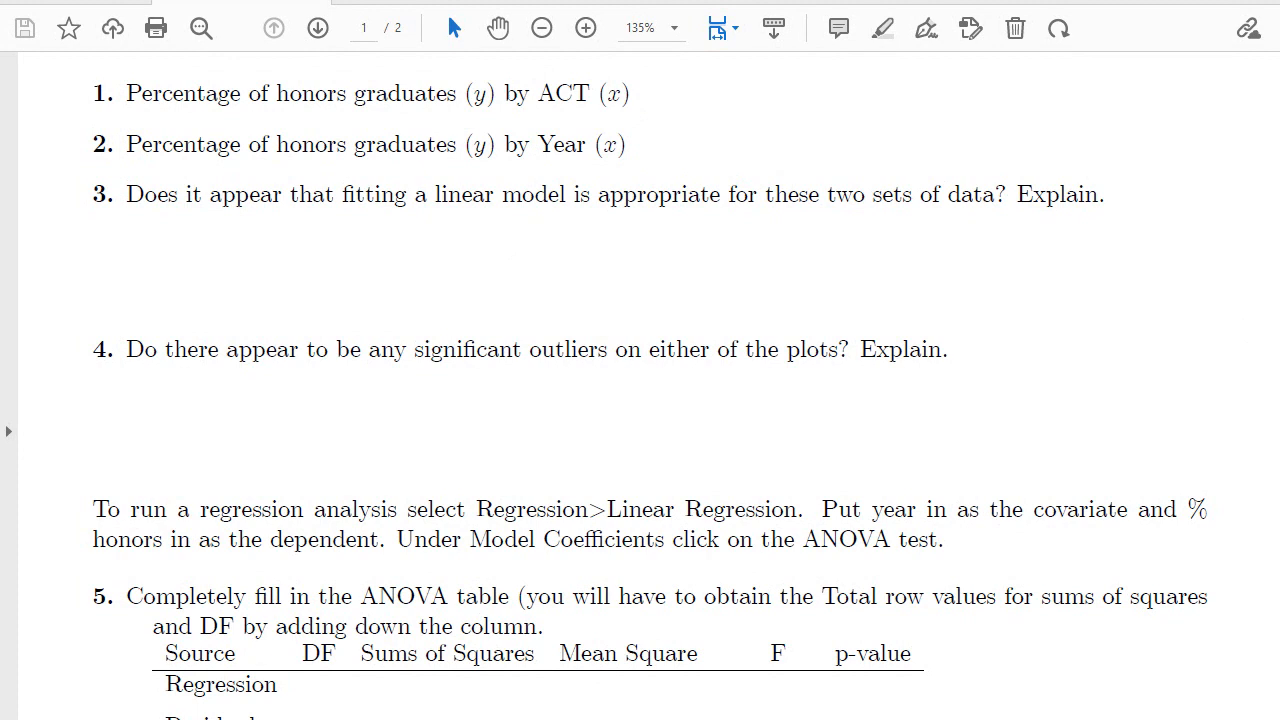
pyautogui.scroll(-4, 497, 340)
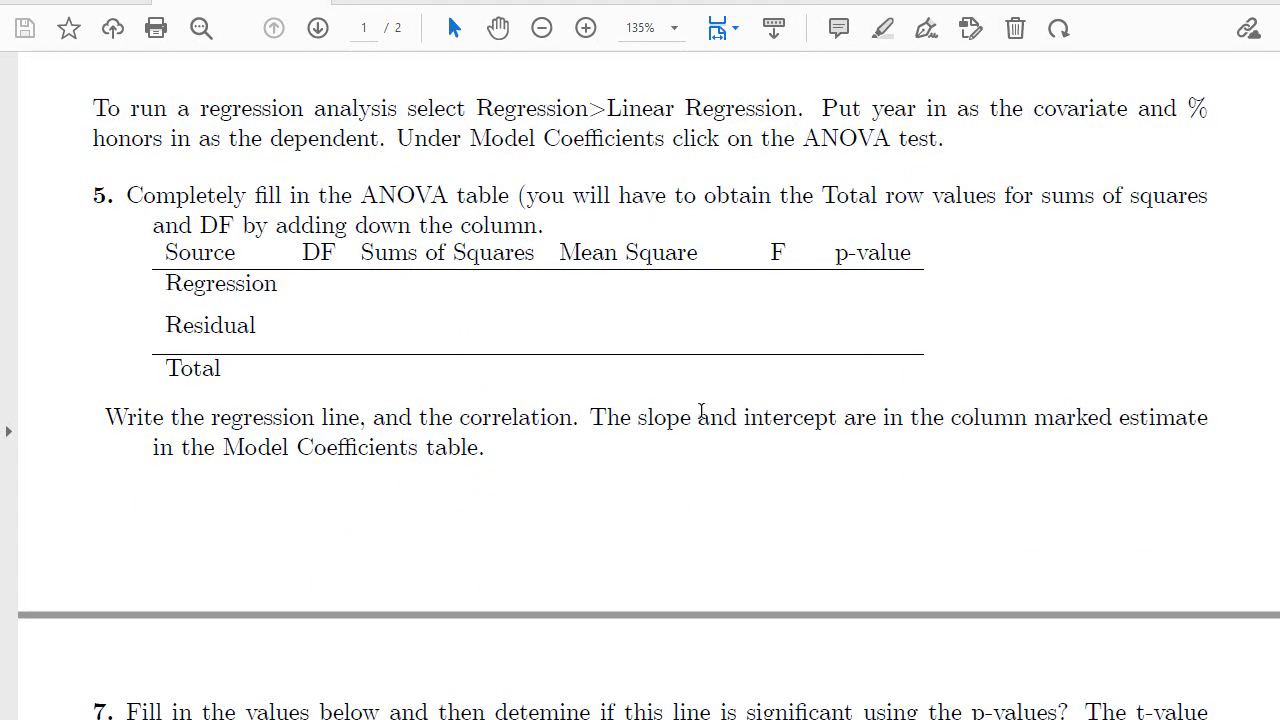
pyautogui.hotkey('alt', 'Tab')
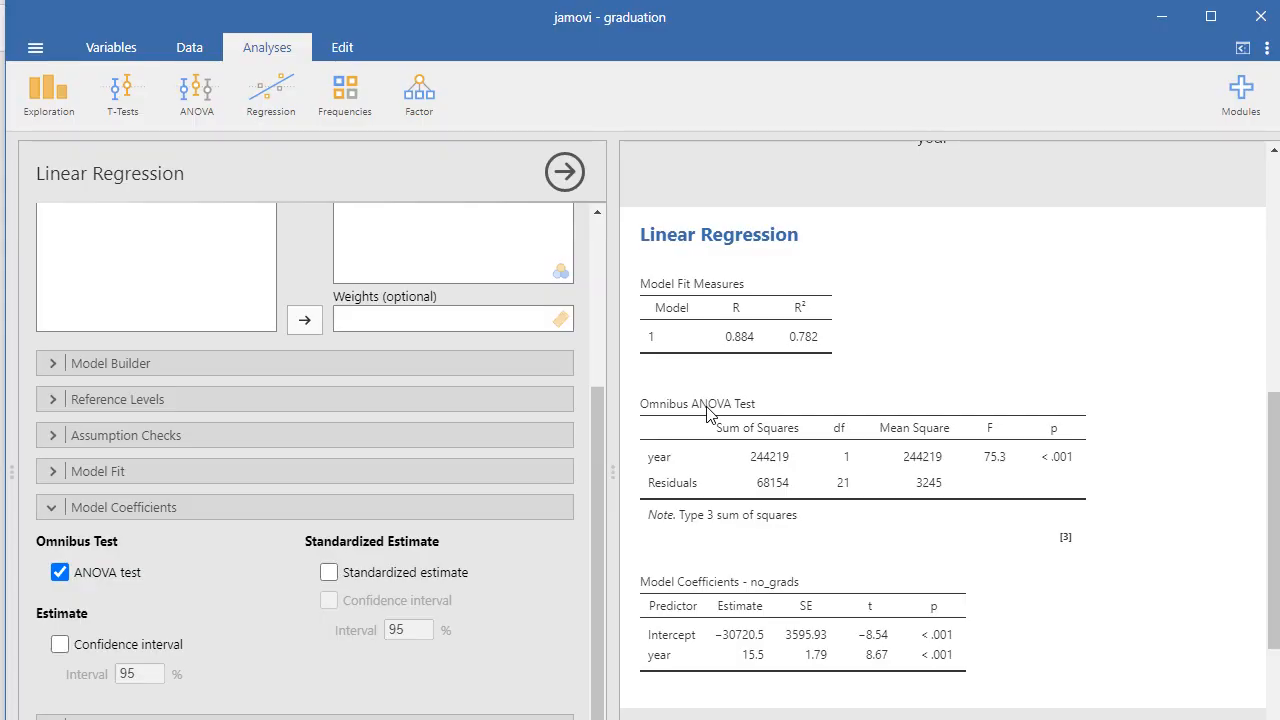
pyautogui.hotkey('alt', 'Tab')
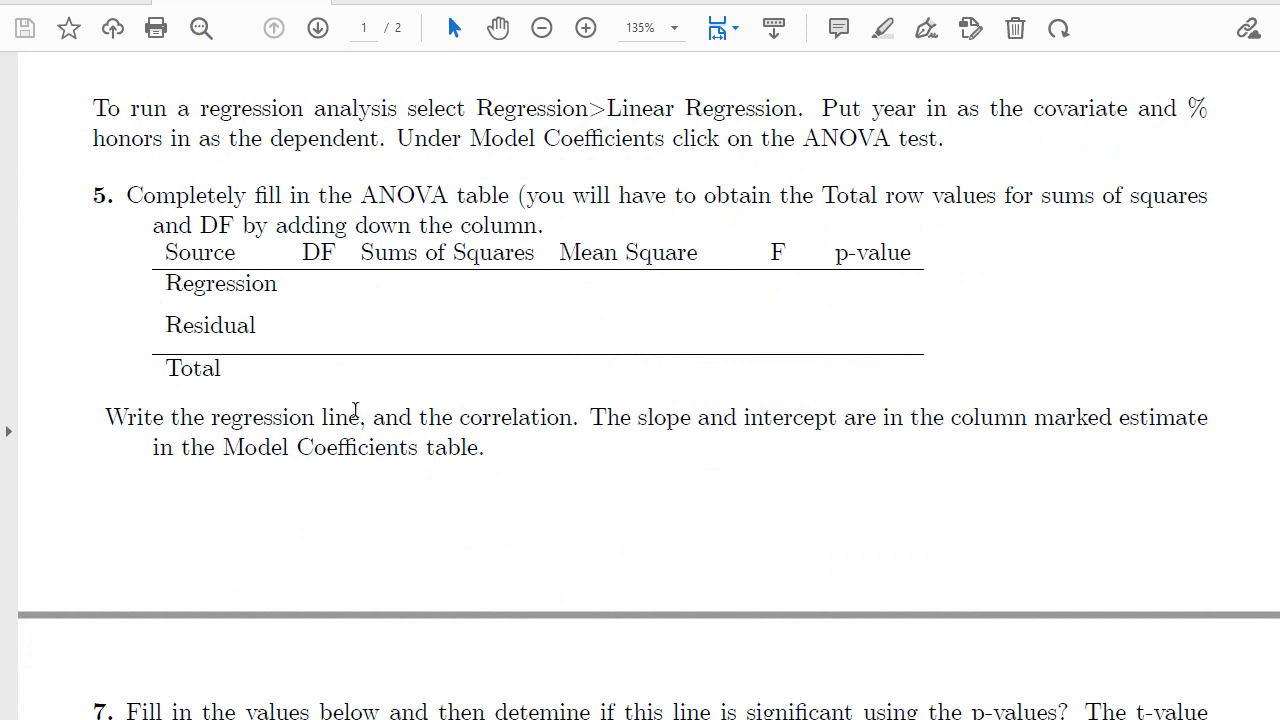
pyautogui.hotkey('alt', 'Tab')
pyautogui.scroll(-10, 1272, 363)
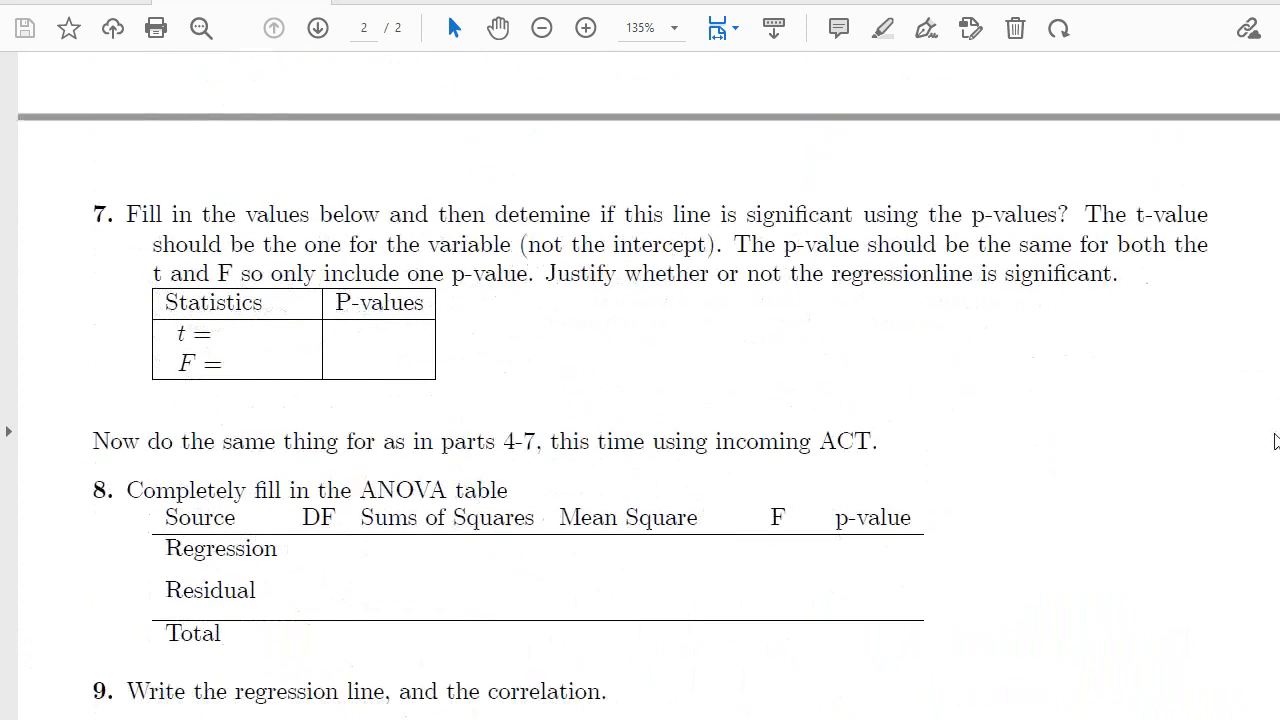
pyautogui.moveTo(1270, 464); pyautogui.dragTo(1270, 462)
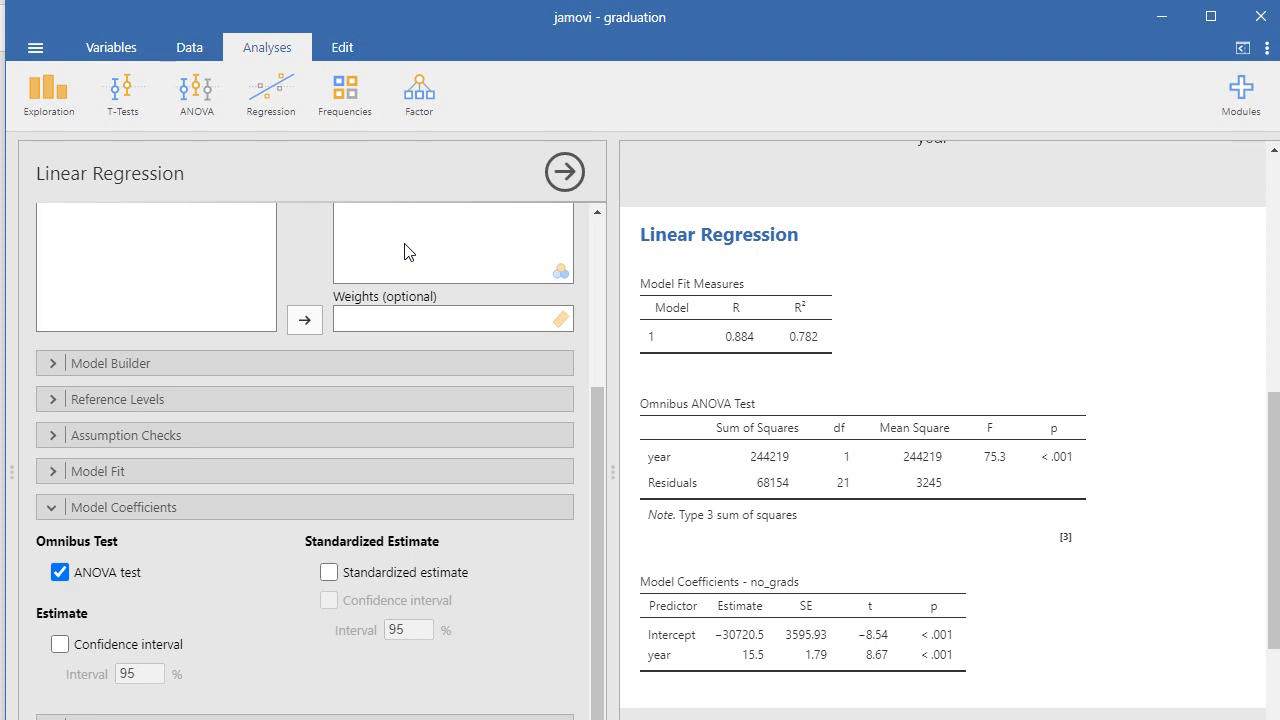
pyautogui.hotkey('alt', 'Tab')
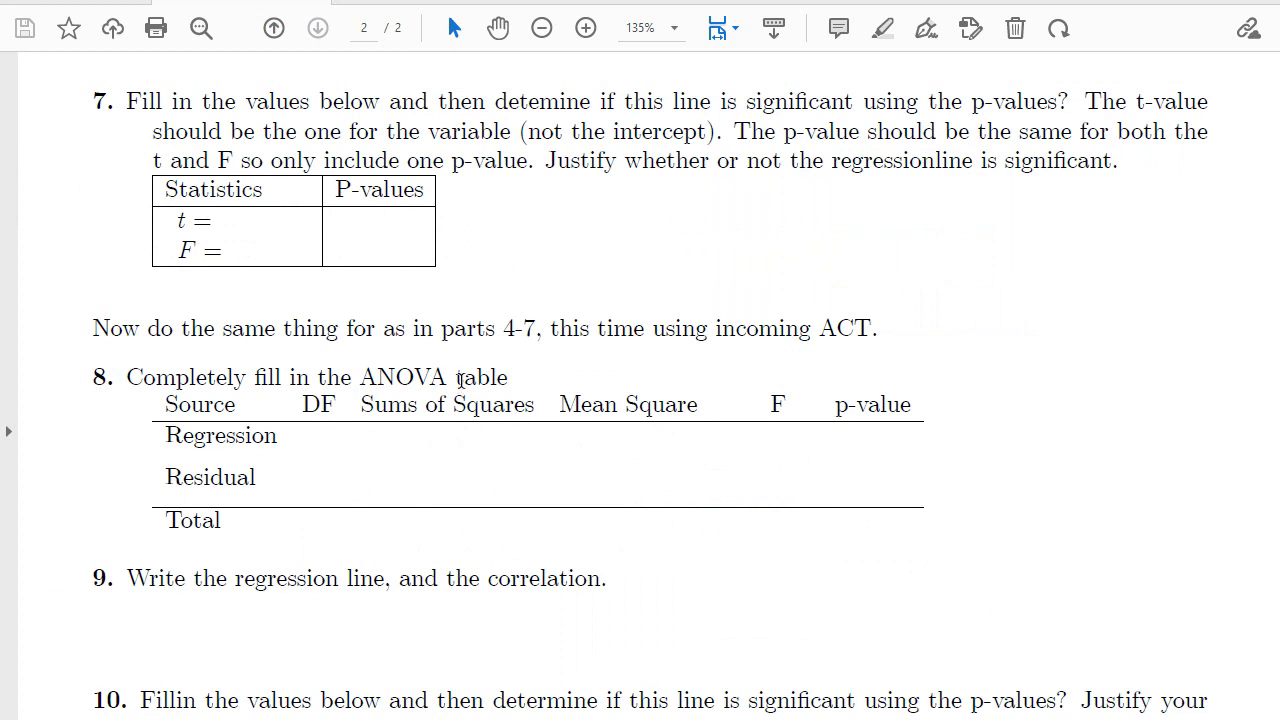